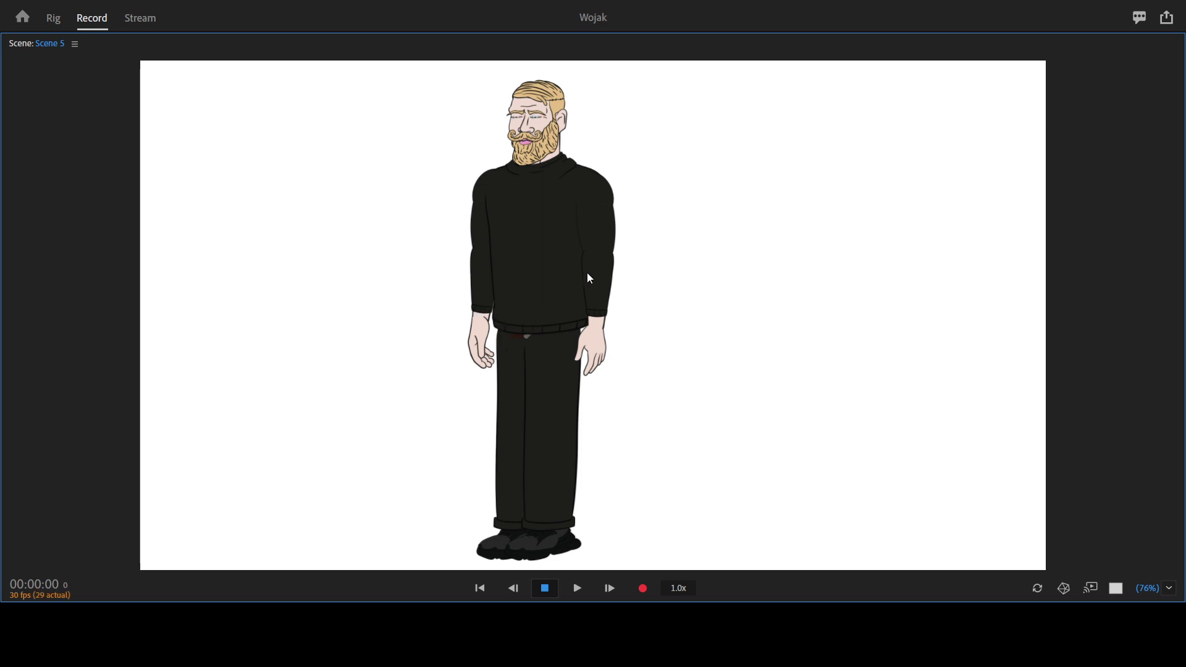
Restore the Record workspace around Scene 5, with Chad and Bogdanoff on the timeline
key("grave")
key("grave")
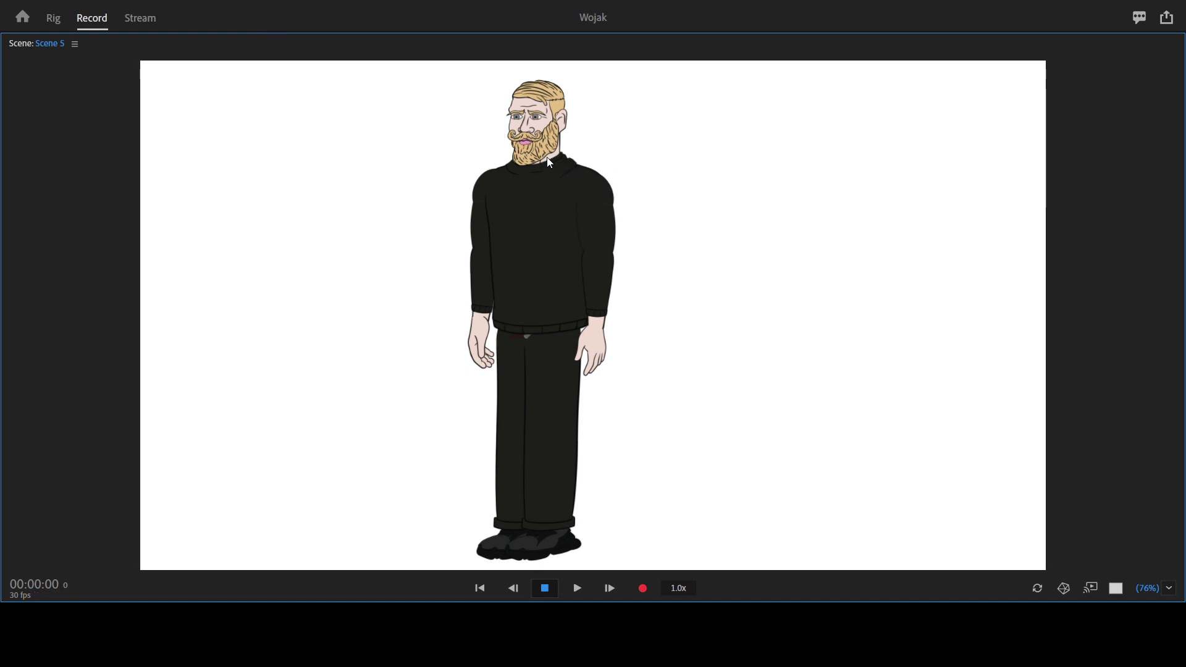
key("grave")
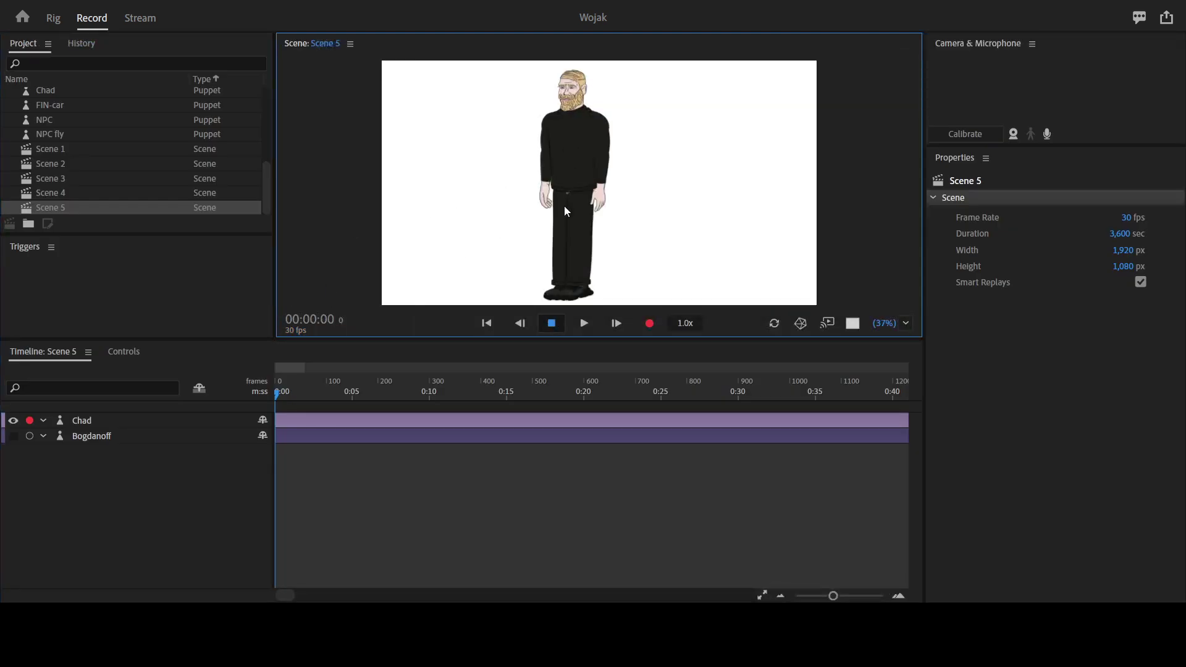
key("grave")
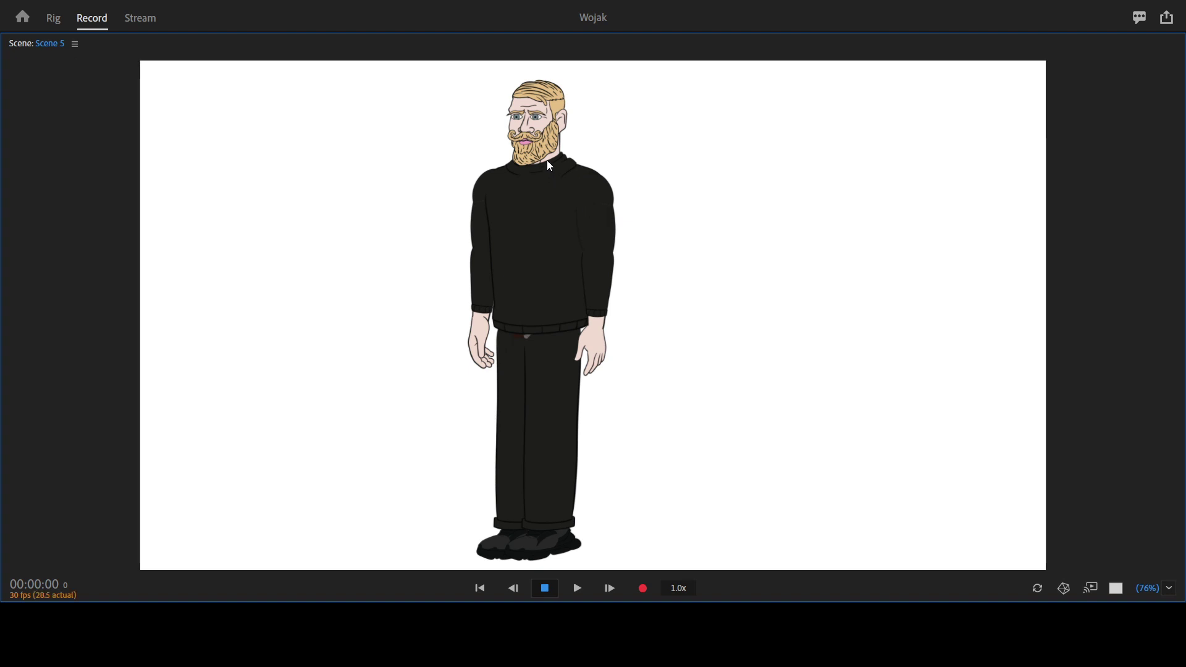
key("grave")
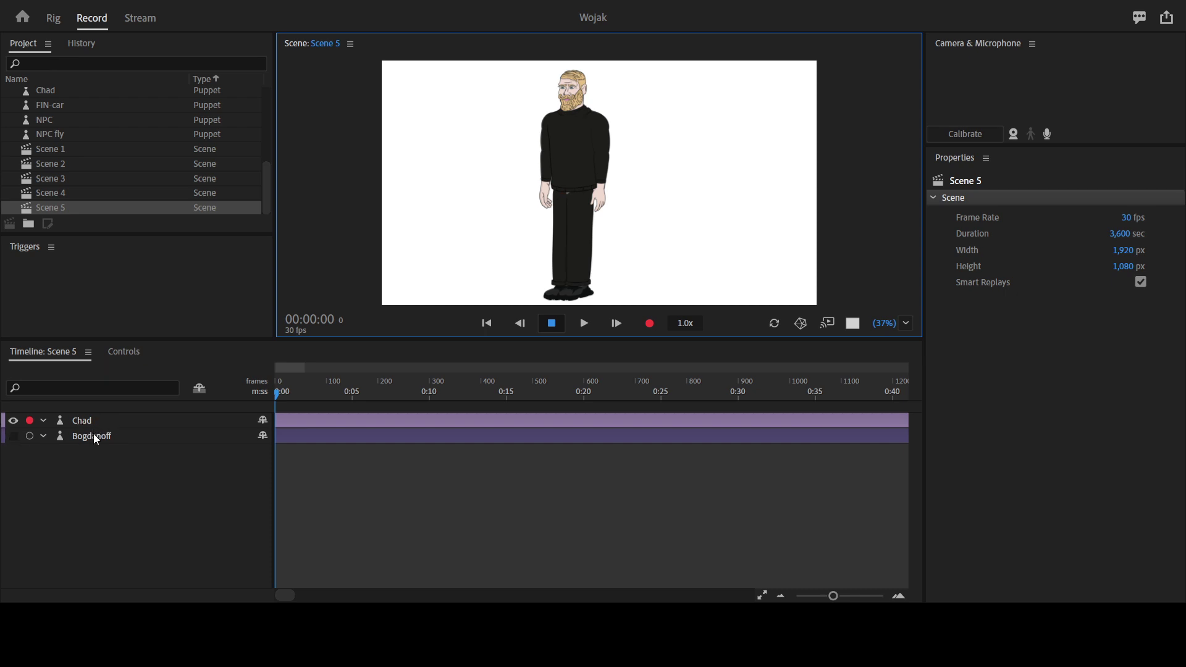
Select Chad's track and show his trigger controls, including the hand-pose triggers
left_click(141, 426)
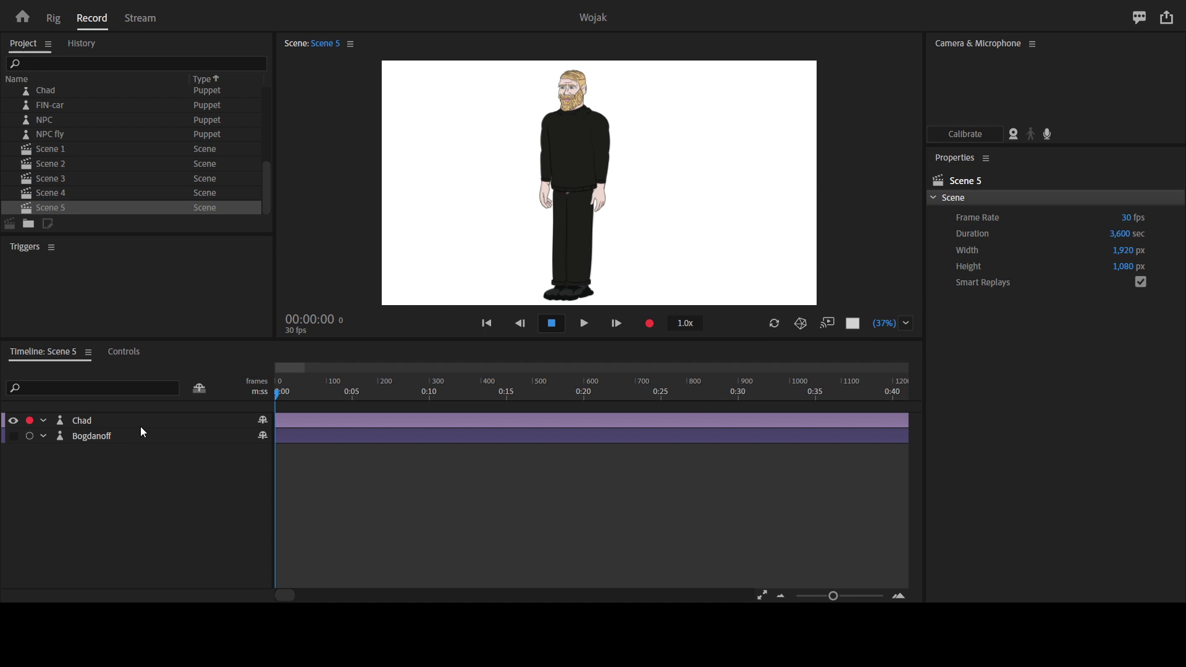
left_click(129, 351)
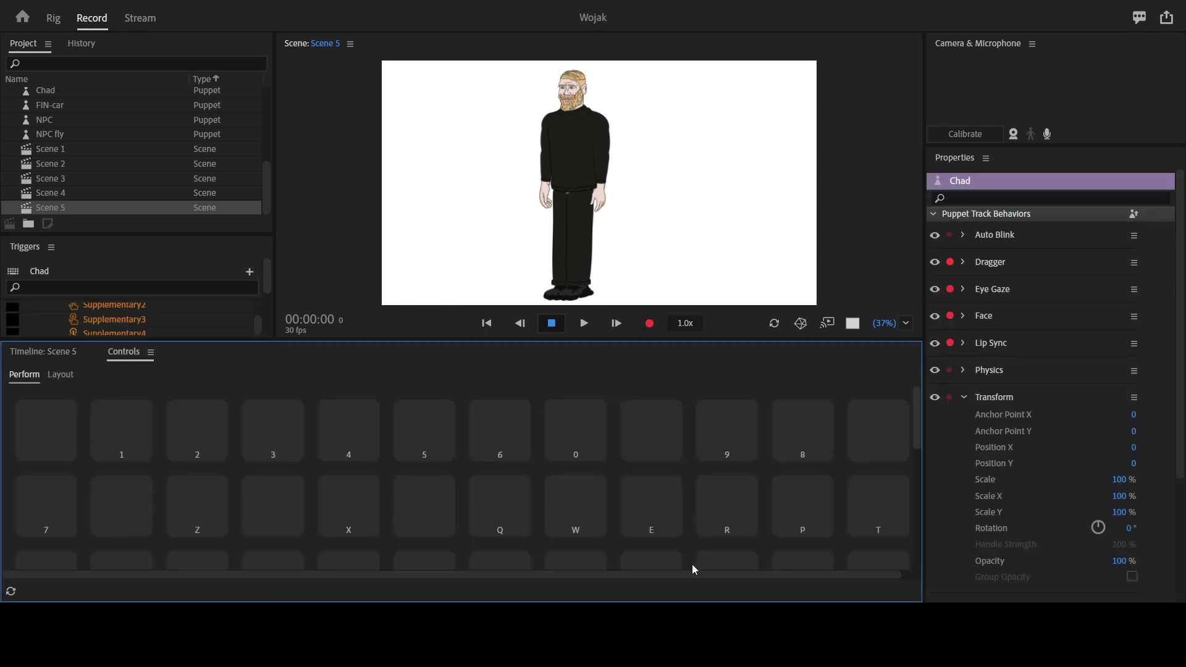
scroll(266, 509, "down", 2)
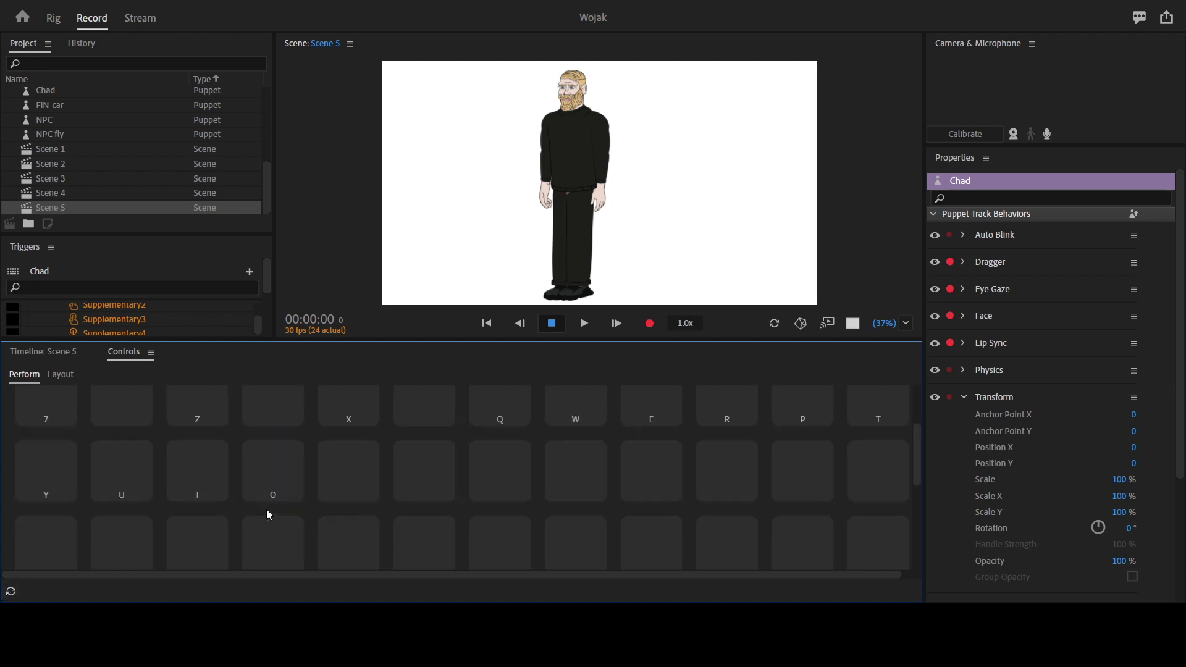
scroll(275, 500, "down", 3)
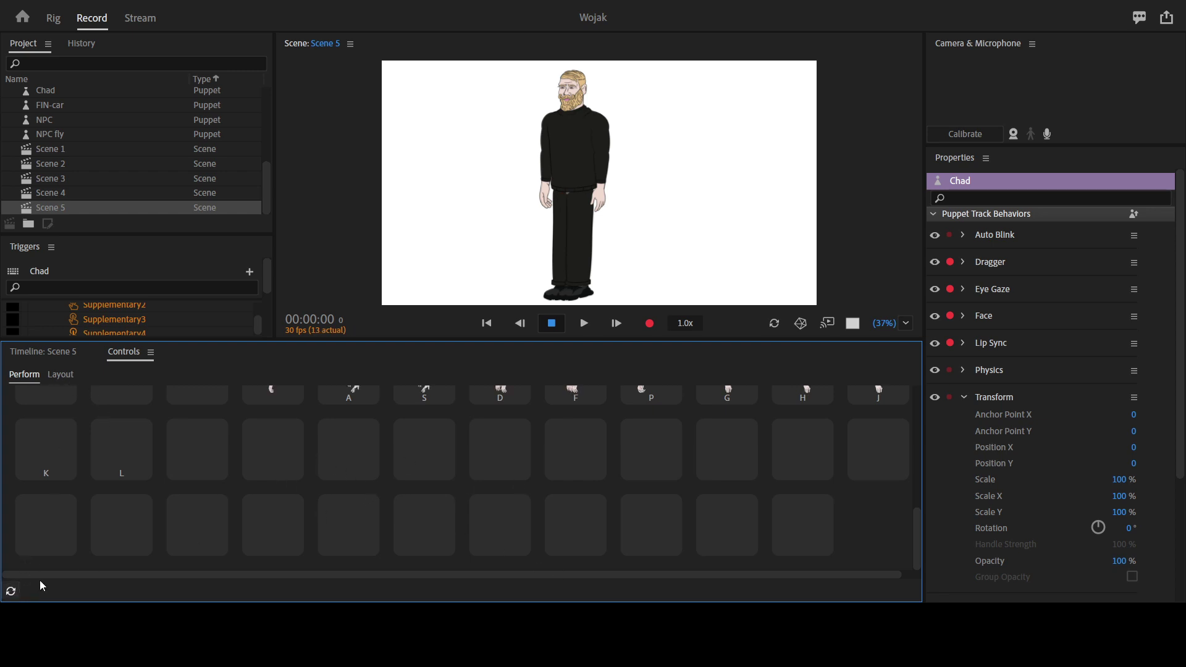
Return to the Scene 5 timeline and maximize the Scene panel showing Chad
left_click(39, 353)
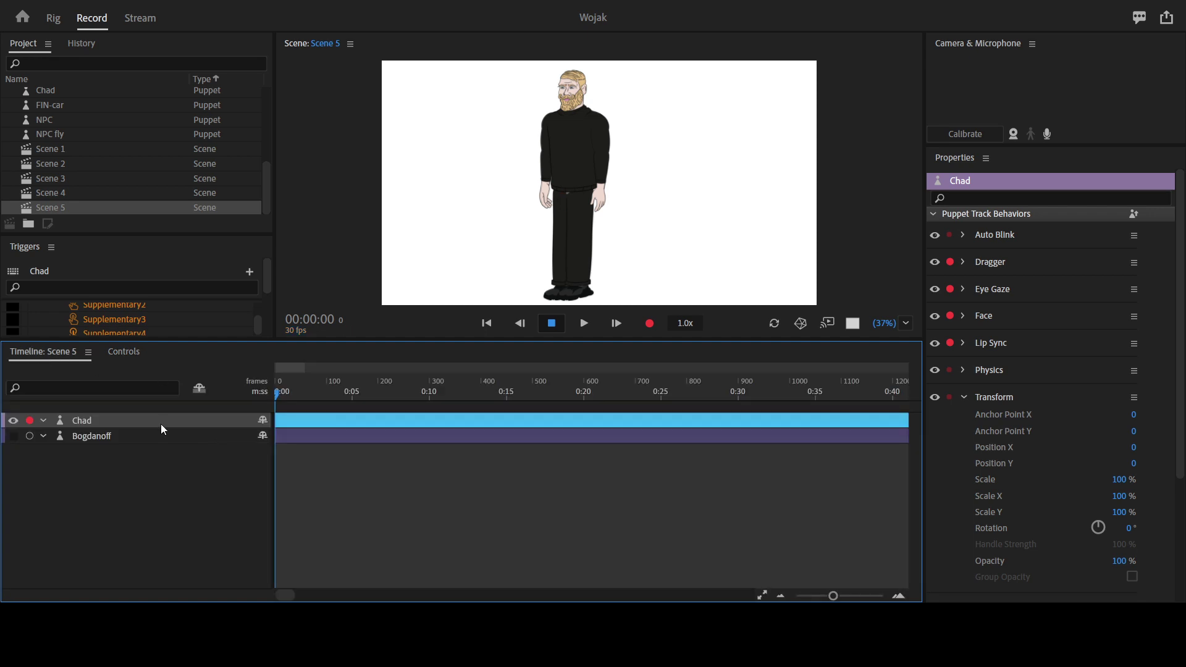
key("grave")
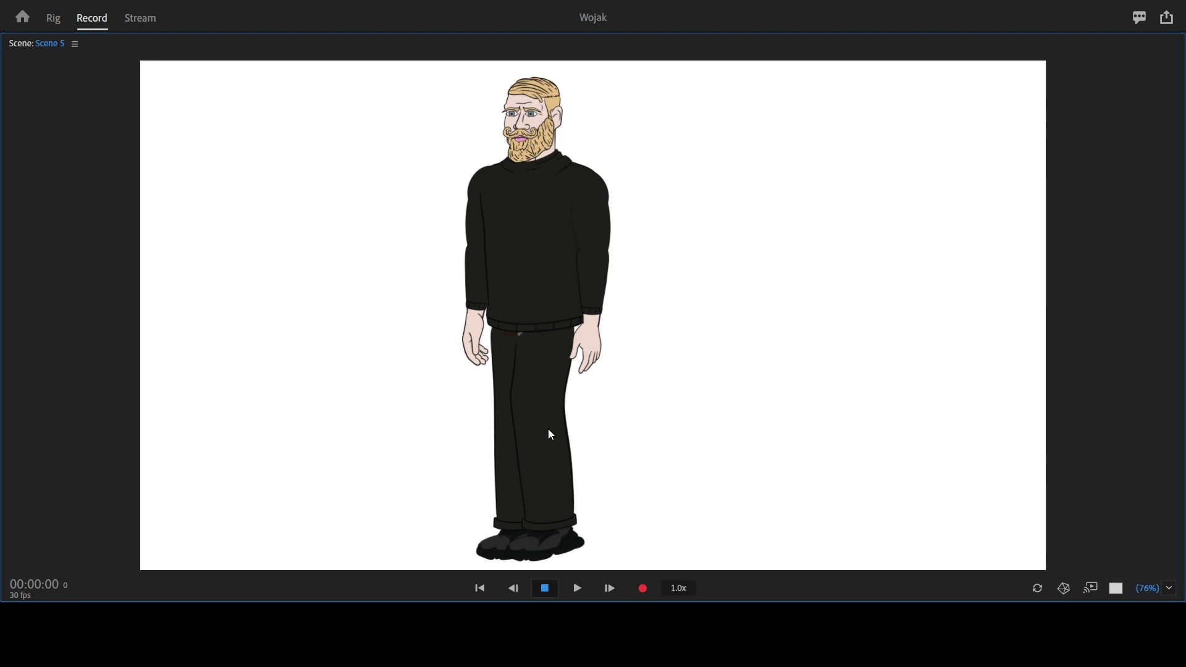
Refresh the scene, perform Chad live with hand-pose triggers, then restore the panels
left_click(1038, 588)
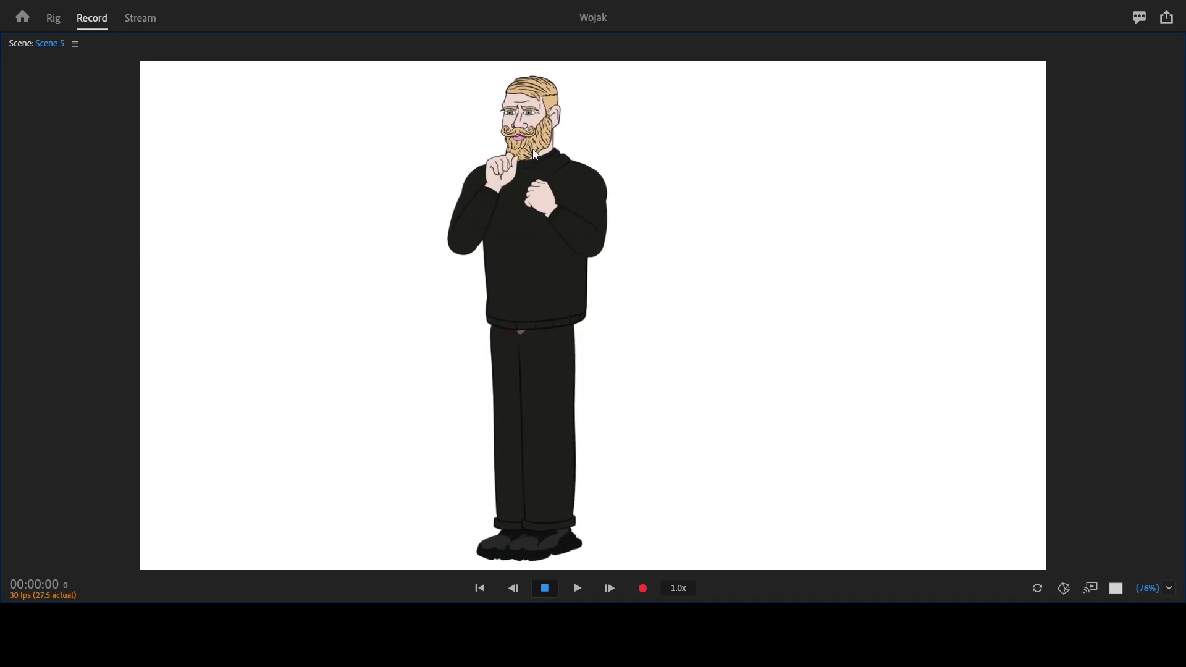
key("grave")
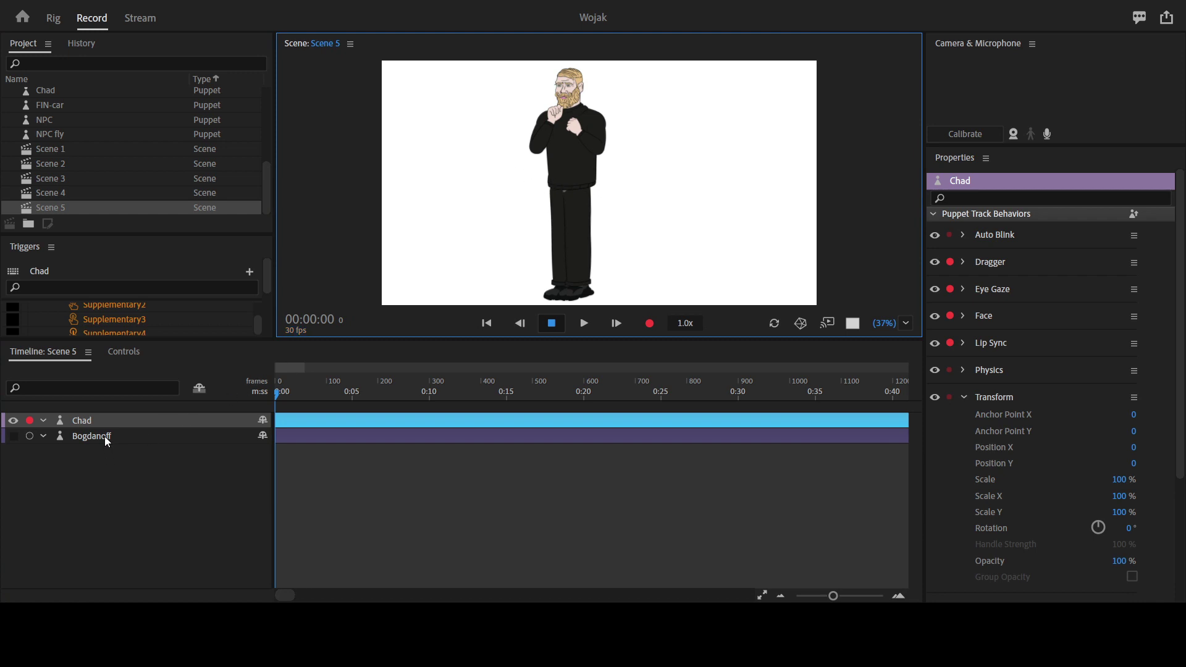
Hide Chad, show Bogdanoff on the Scene 5 timeline, and maximize the Scene panel
left_click(14, 424)
left_click(13, 421)
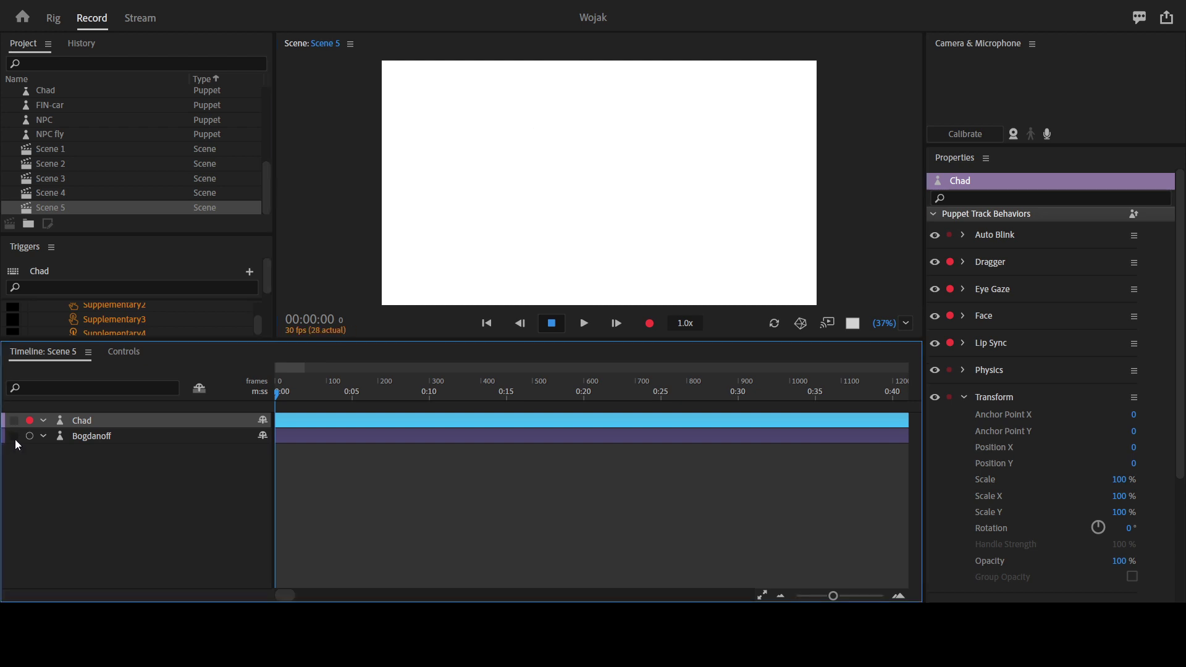
left_click(13, 436)
left_click(133, 437)
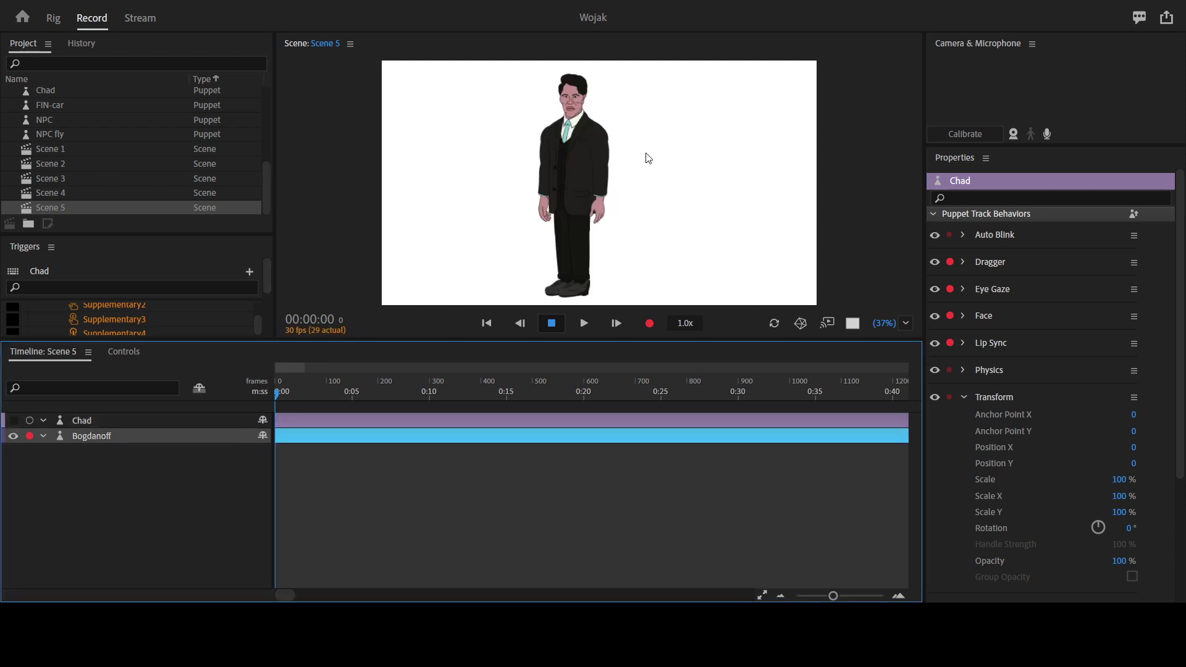
key("grave")
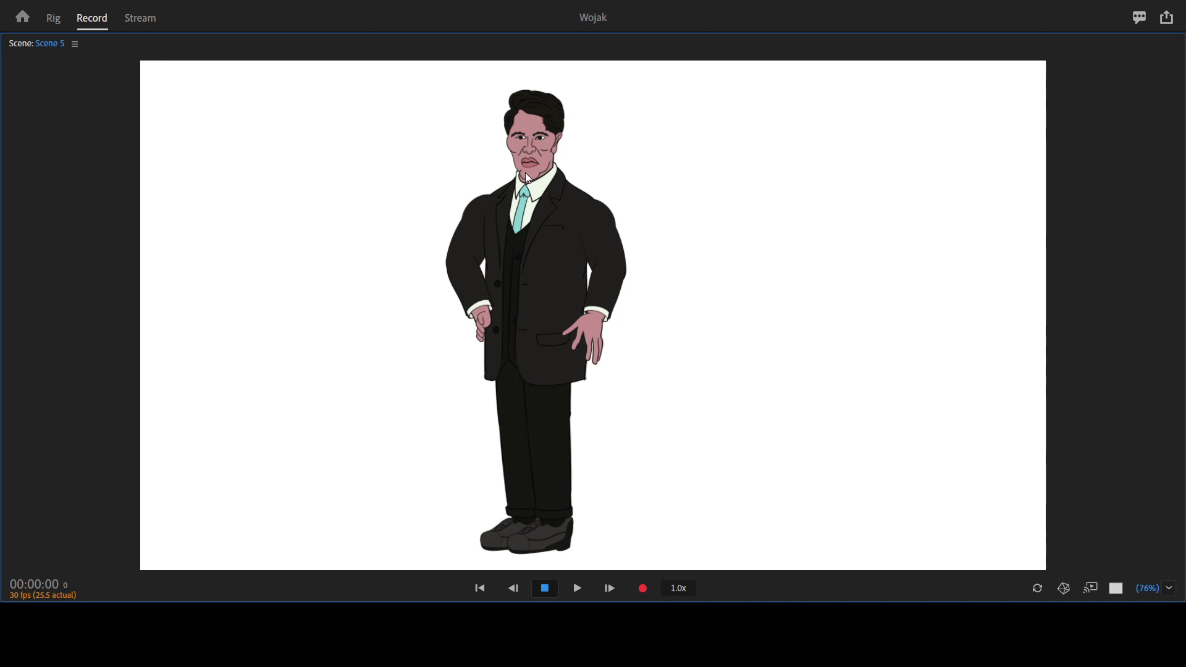
Toggle the maximized view off and on, ending with the panels visible around Bogdanoff
key("grave")
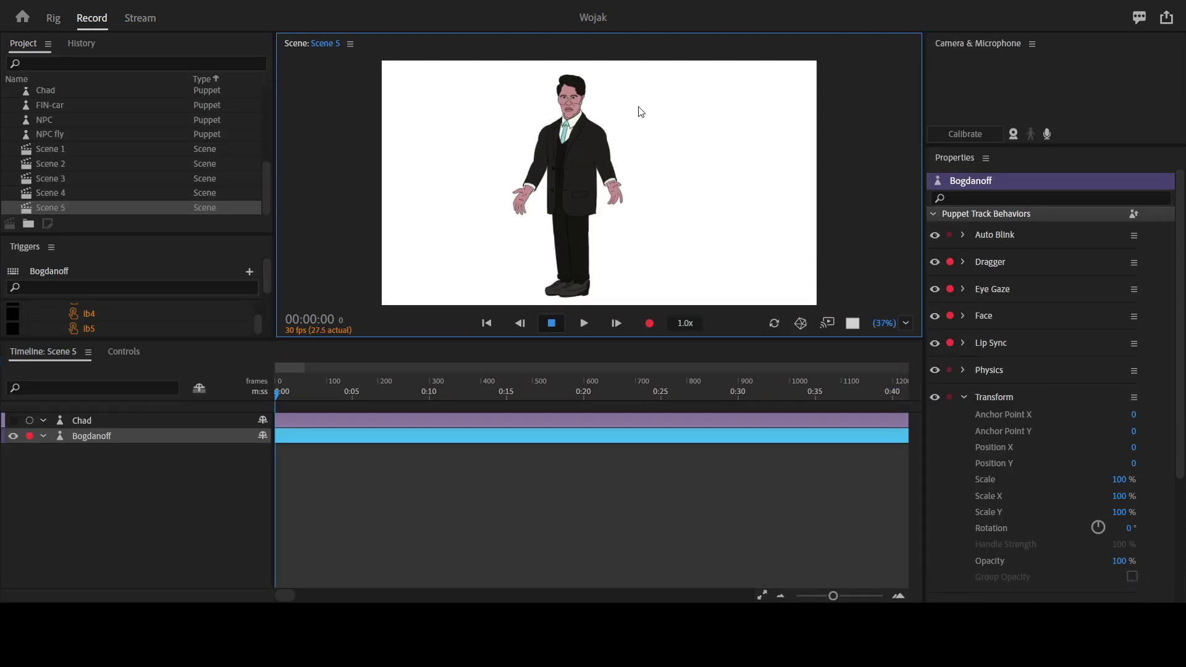
key("grave")
key("grave")
Open Scene 3 from the Project panel, then switch to Scene 2
double_click(64, 178)
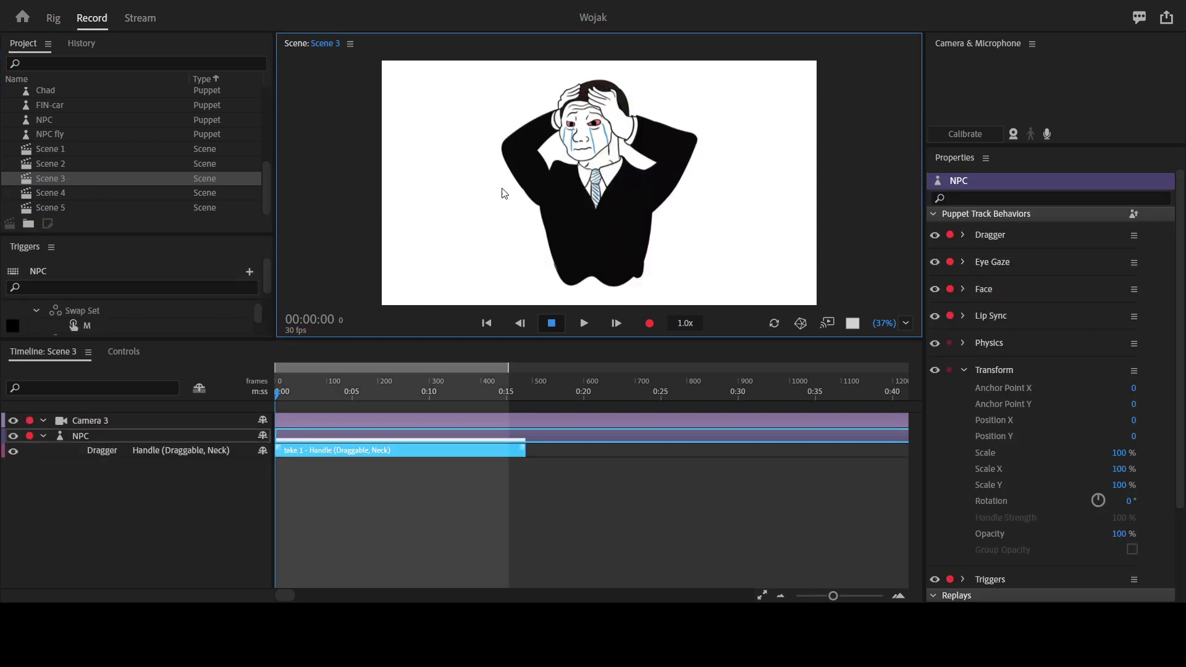
left_click(51, 164)
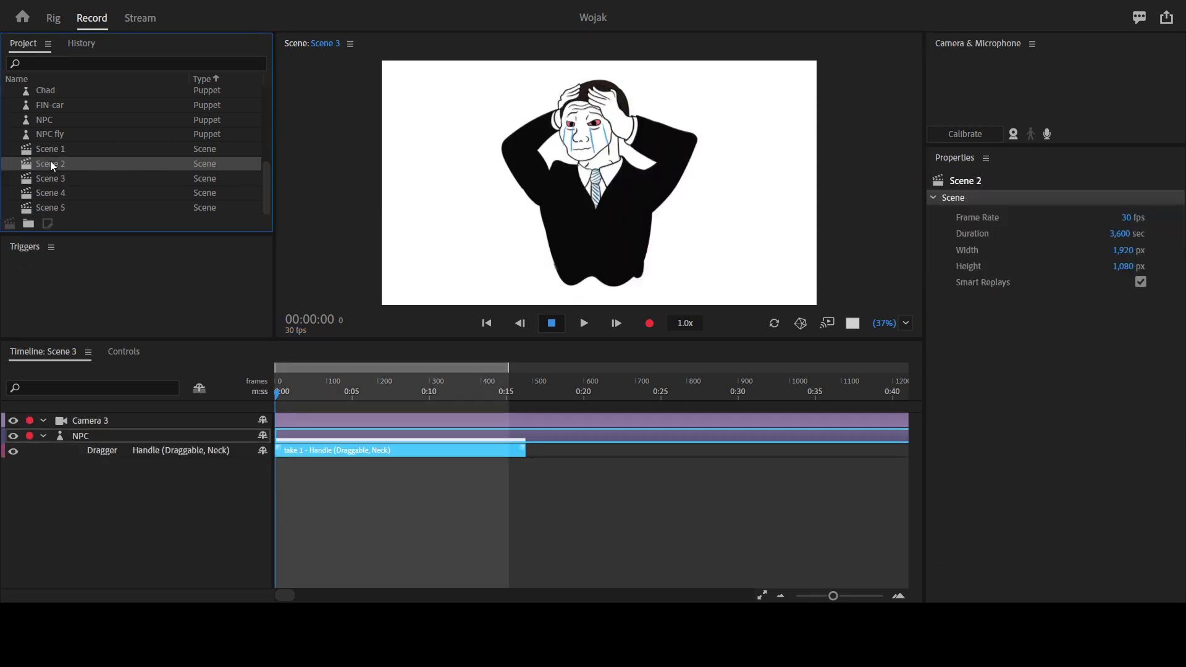
double_click(50, 163)
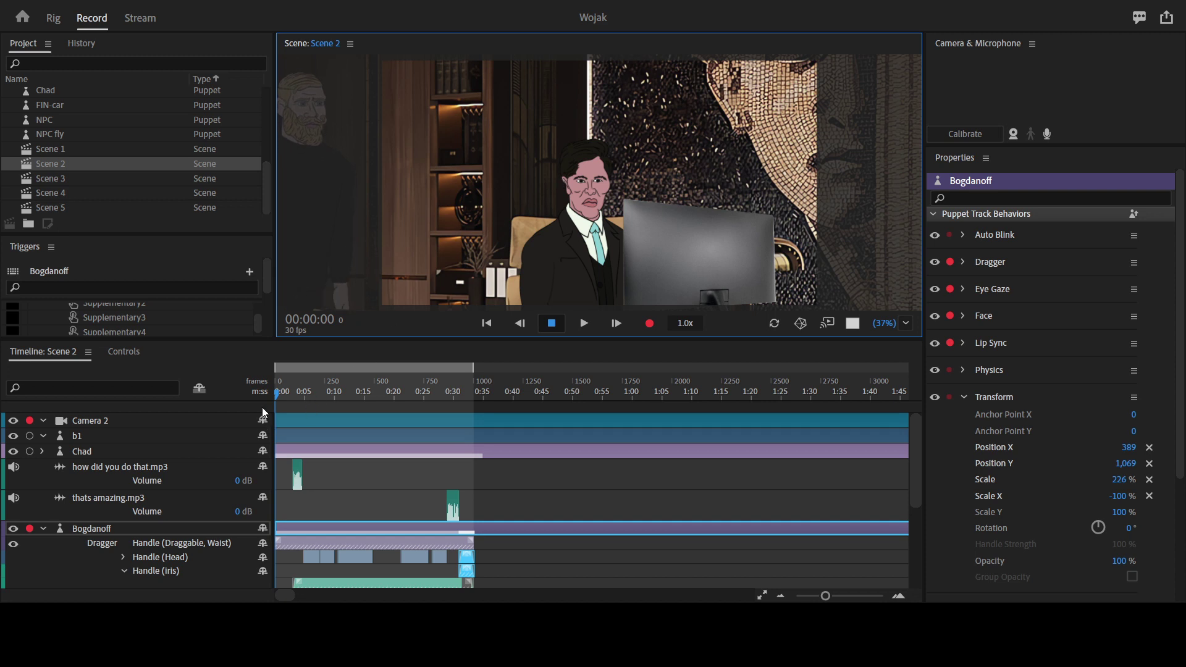
Activate the Scene 2 timeline and maximize the view of Bogdanoff at his computer
left_click(271, 394)
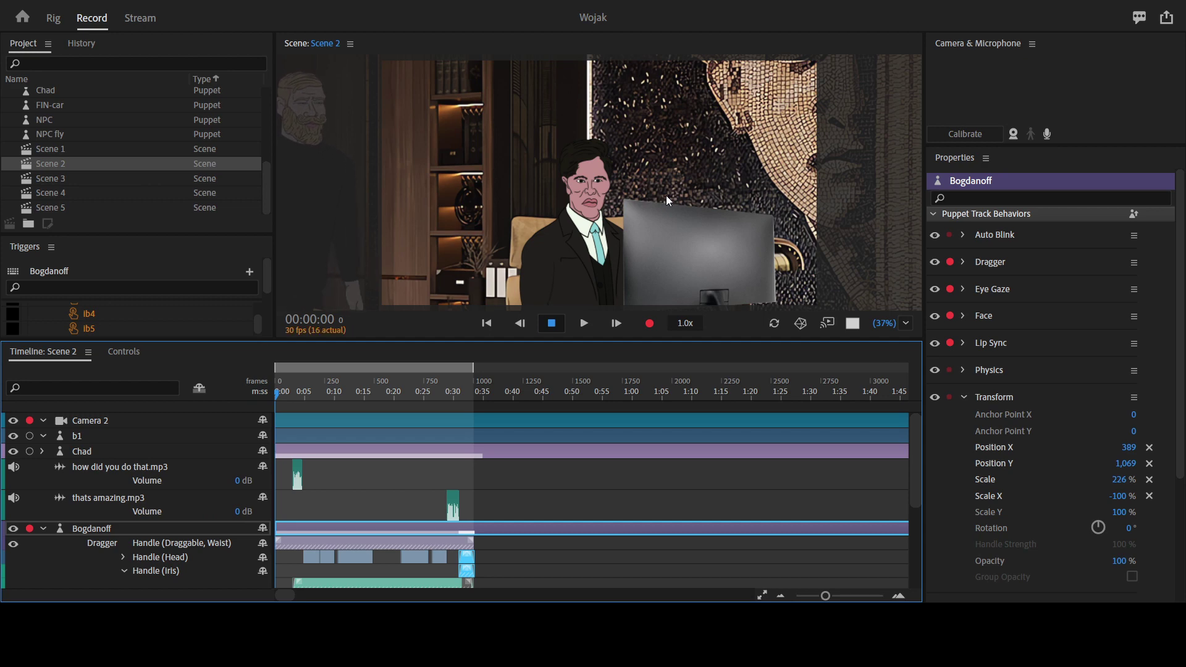
key("grave")
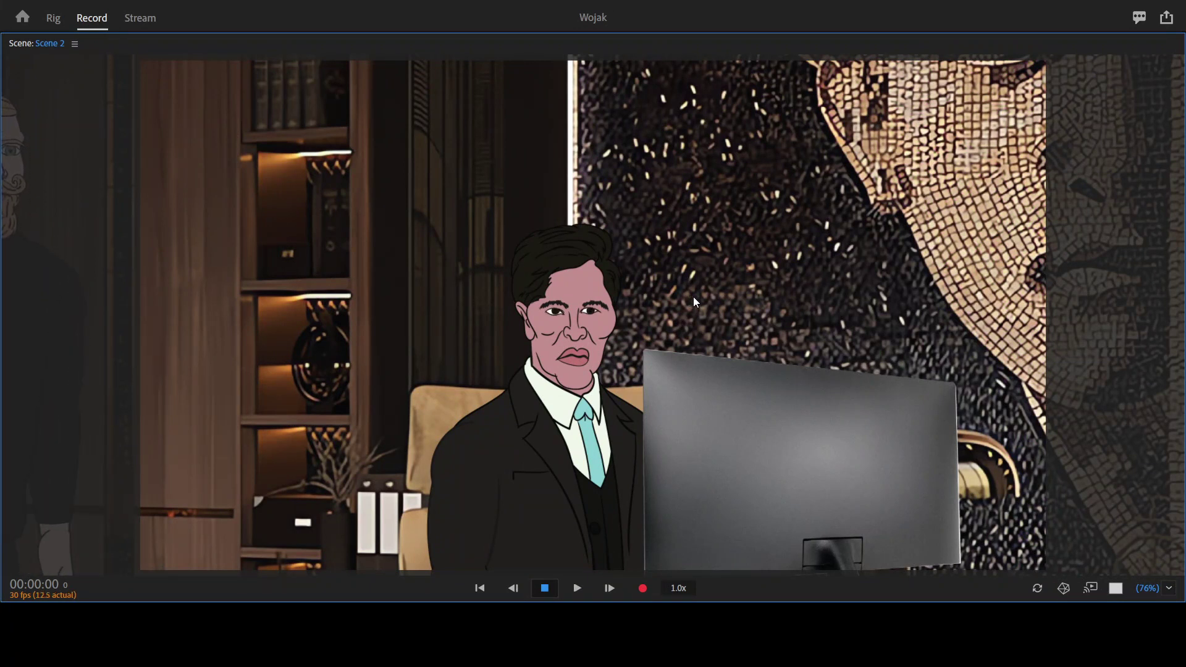
Play back Scene 2 to about 32 seconds, then restore the full workspace
key("space")
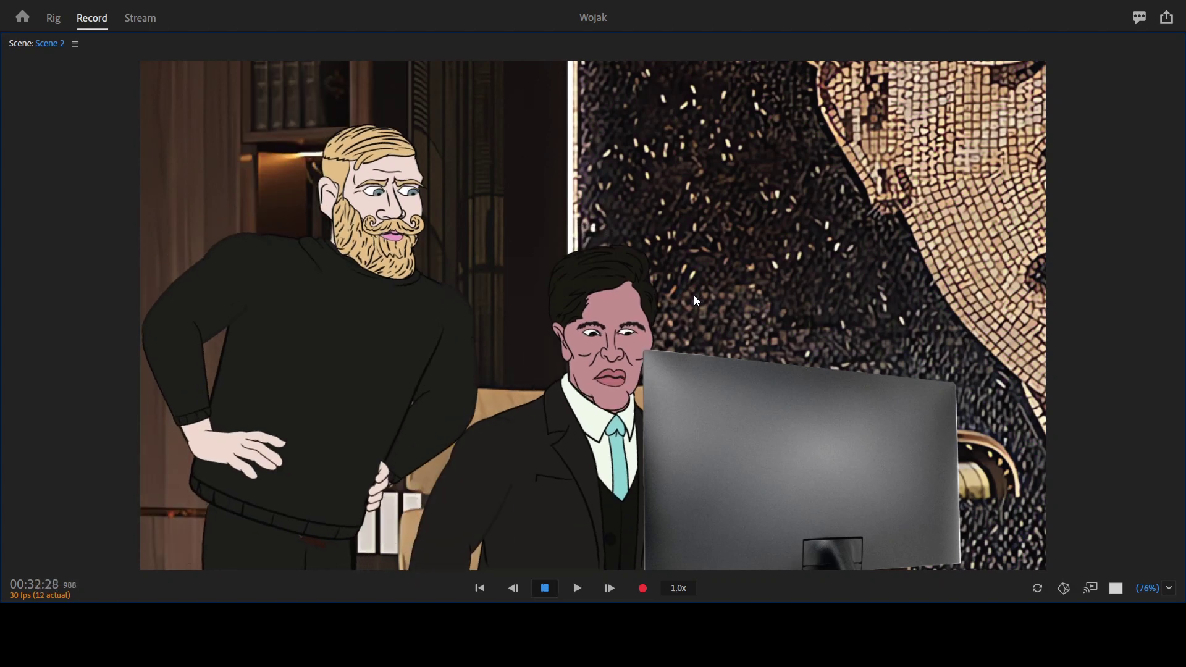
key("grave")
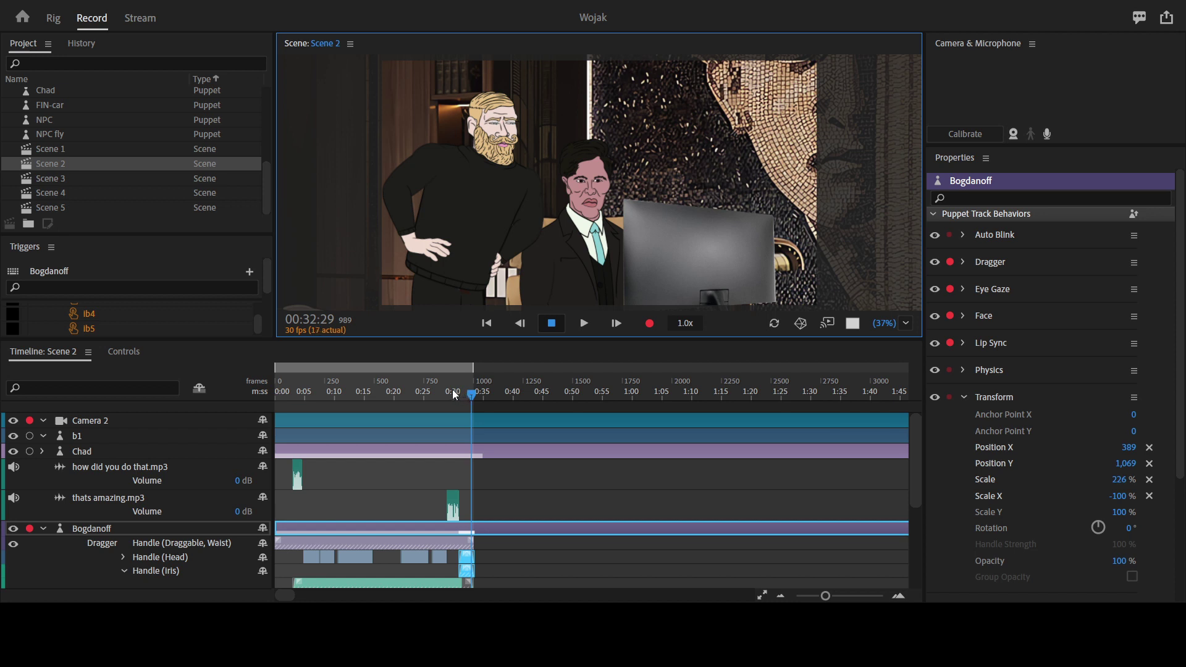
Move the Scene 2 playhead back to 0:02
left_click(287, 385)
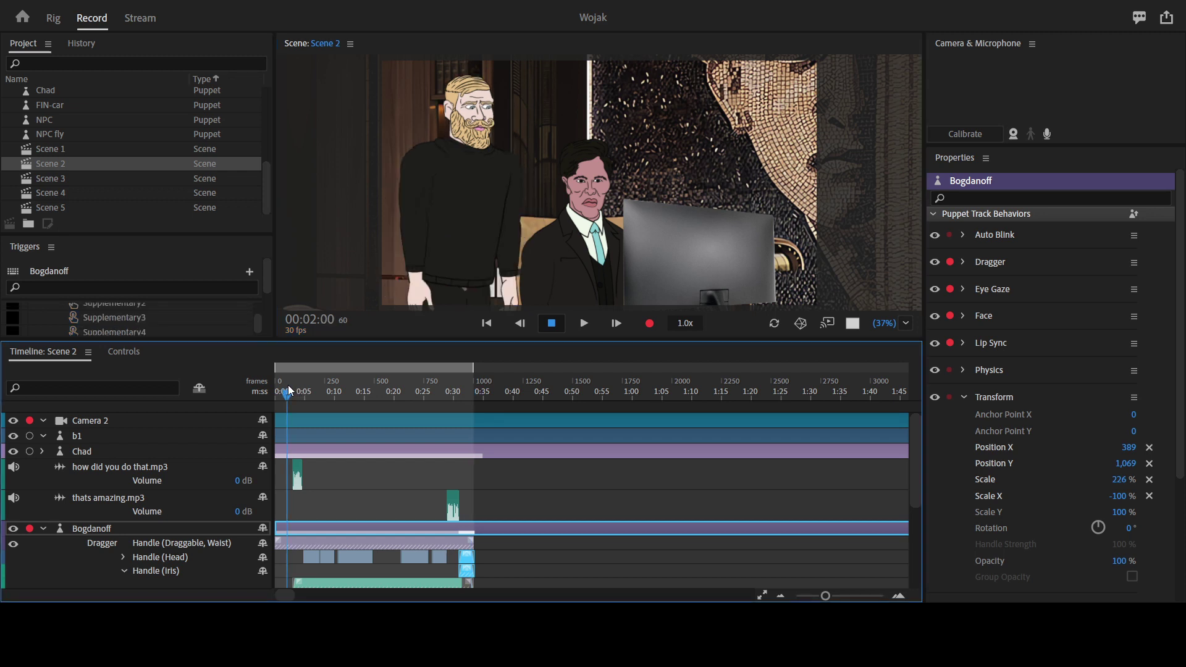